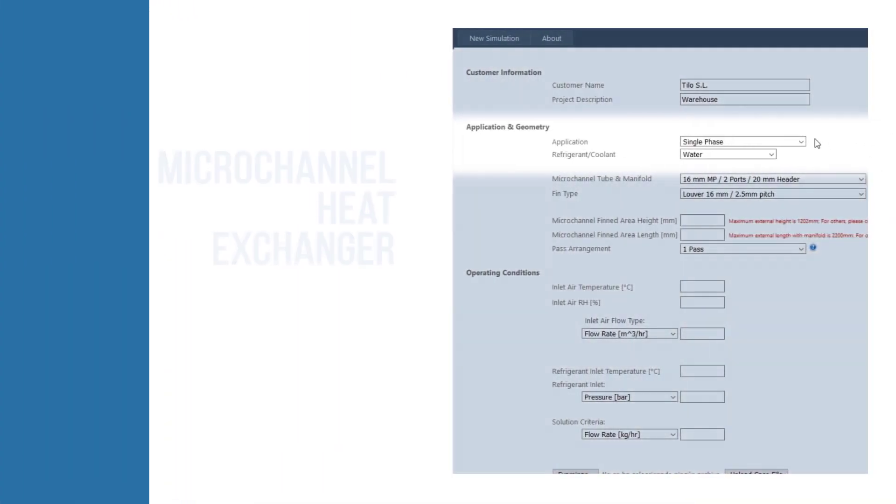
Choose the application type and set the coolant to Water after briefly trying Ethylene Glycol 30%
left_click(799, 141)
left_click(756, 152)
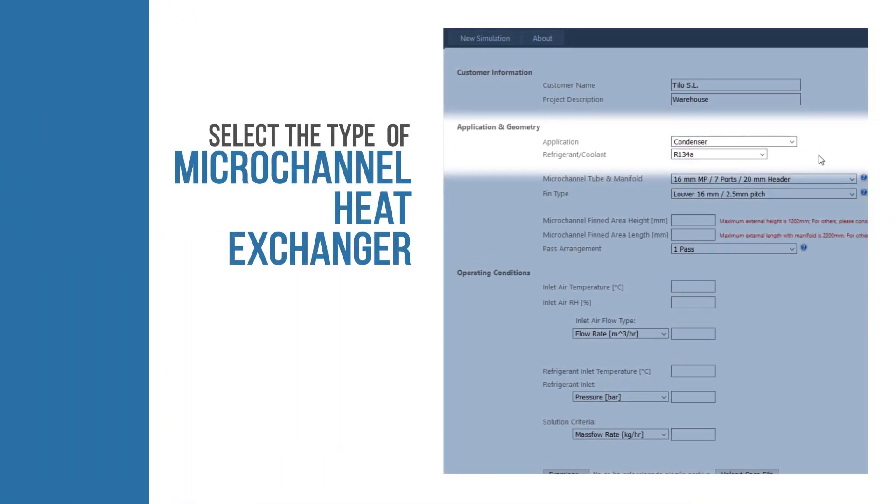
left_click(759, 155)
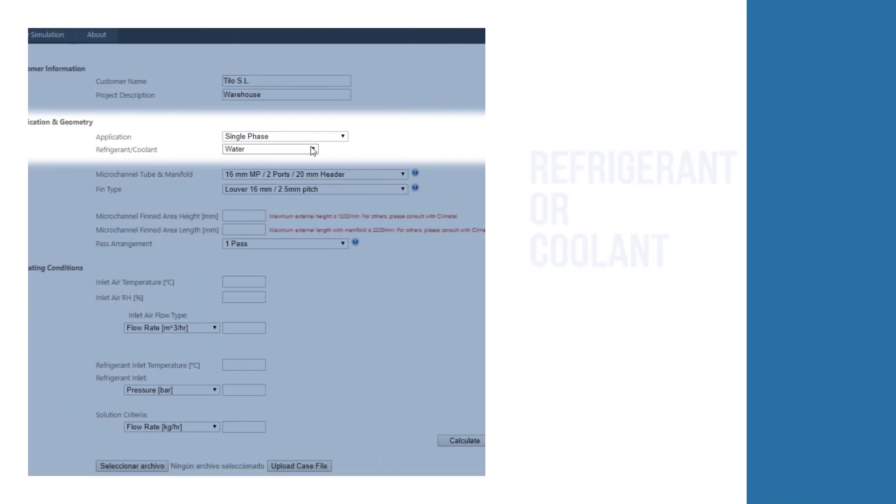
left_click(312, 150)
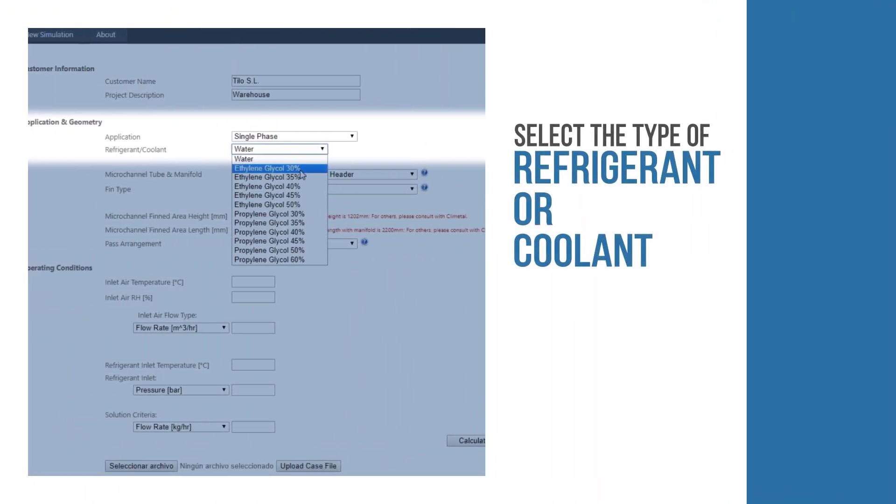
left_click(316, 151)
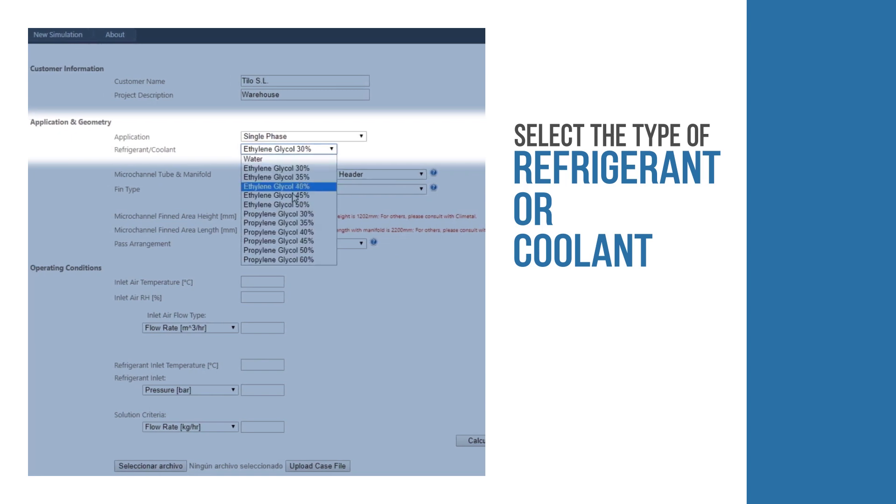
left_click(284, 204)
left_click(315, 150)
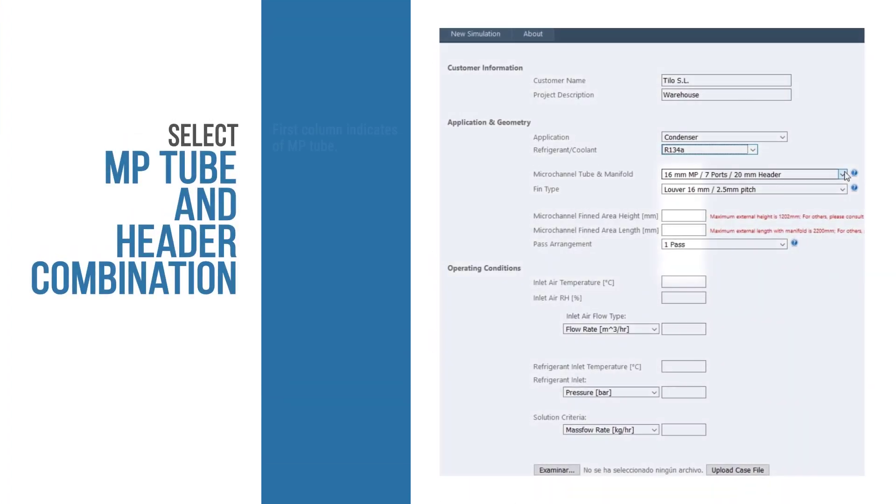
Pick the 25 mm MP / 10 Ports / 31,75 mm Header tube and Louver 25 mm / 2.5mm pitch fins
left_click(843, 174)
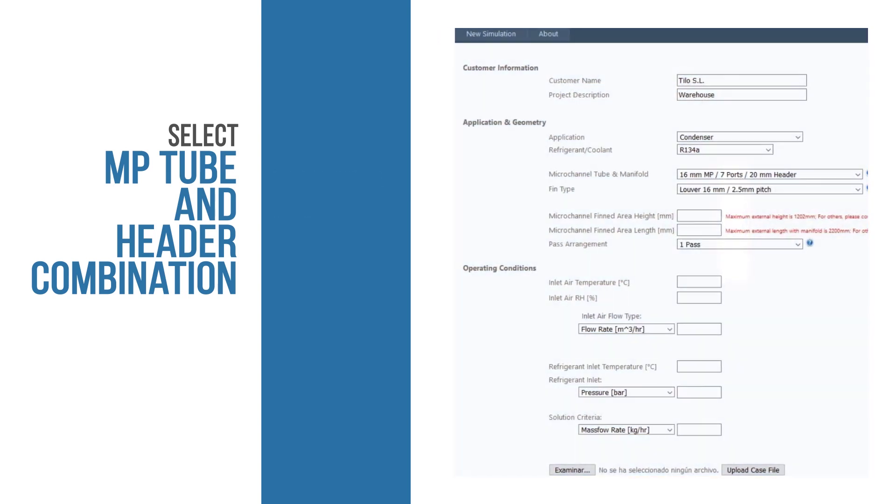
left_click(863, 175)
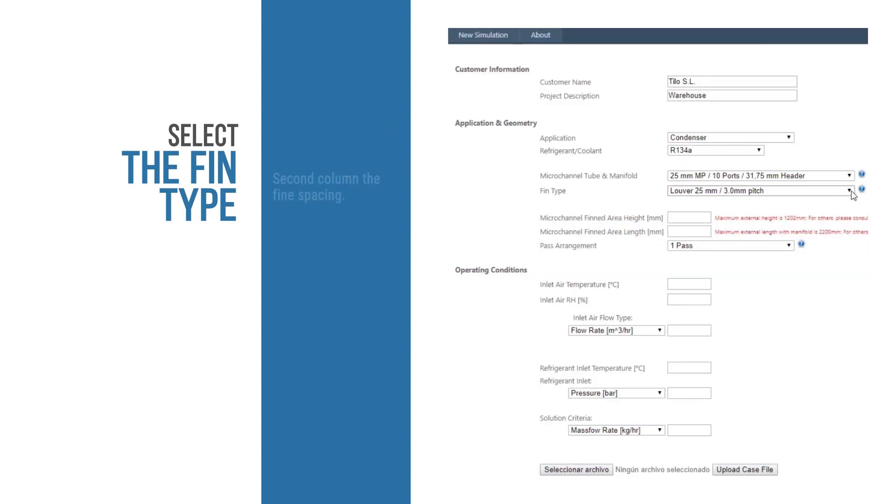
left_click(849, 191)
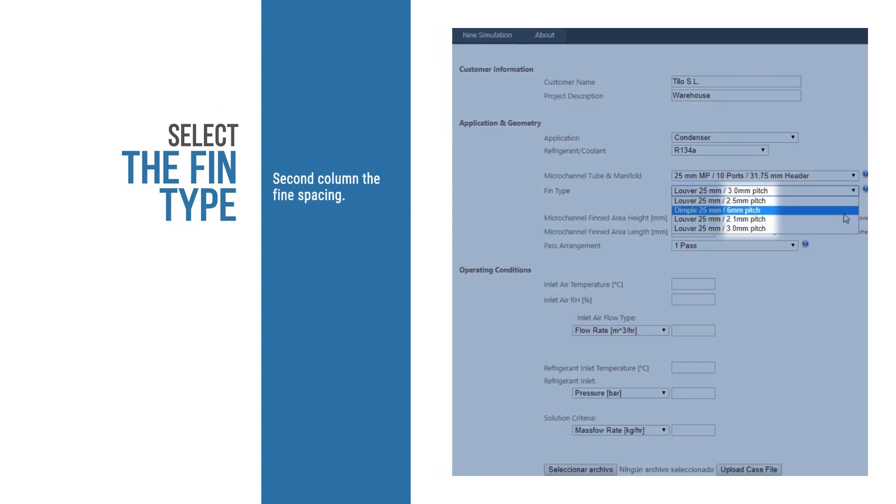
left_click(844, 202)
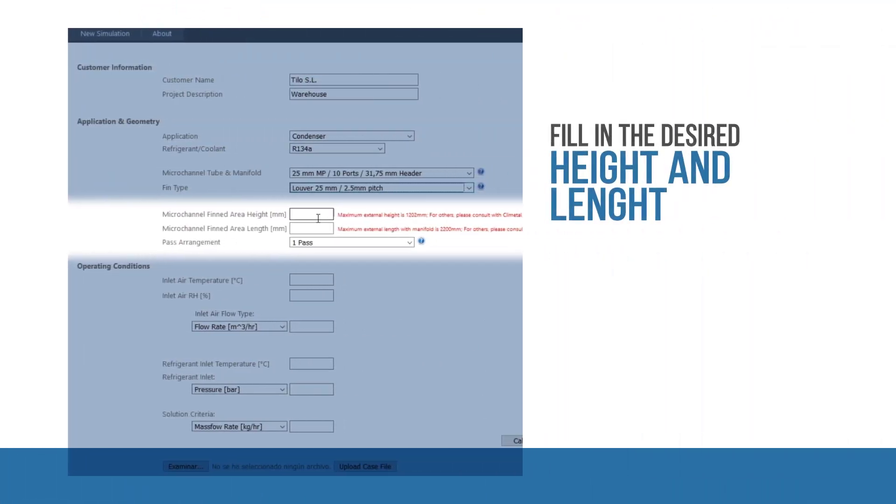
type("120")
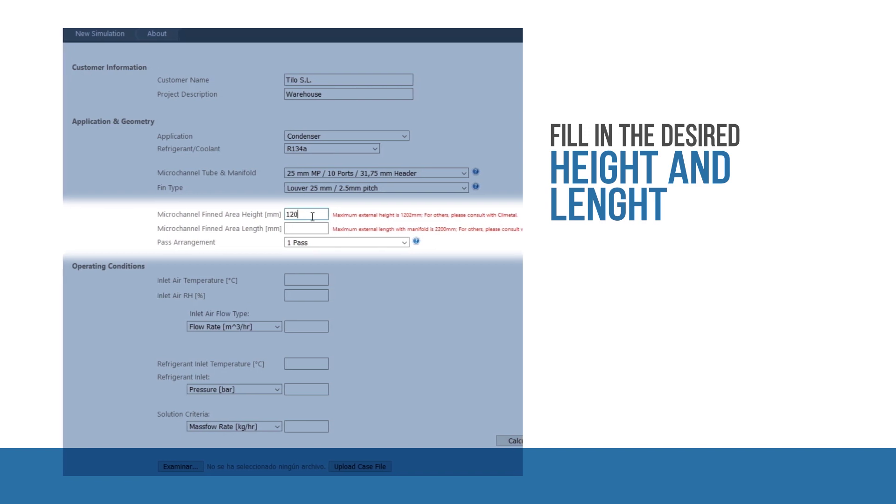
type("0")
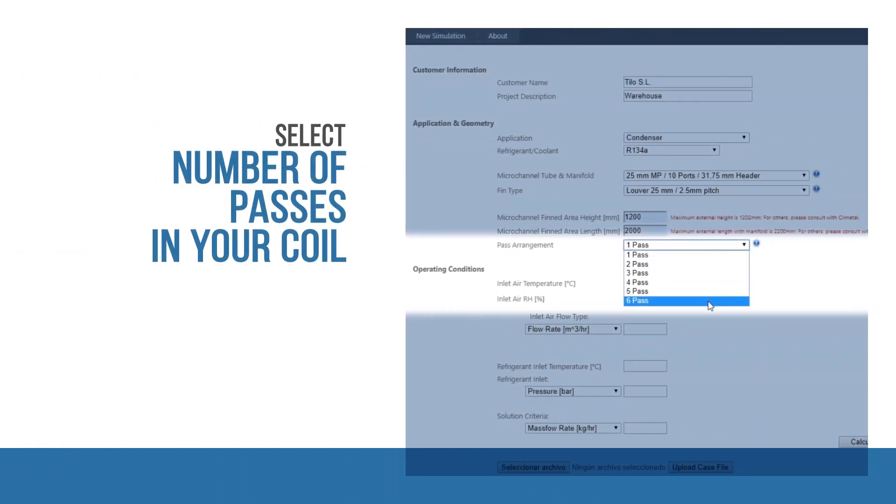
Choose the 2 Pass arrangement for the coil
left_click(692, 265)
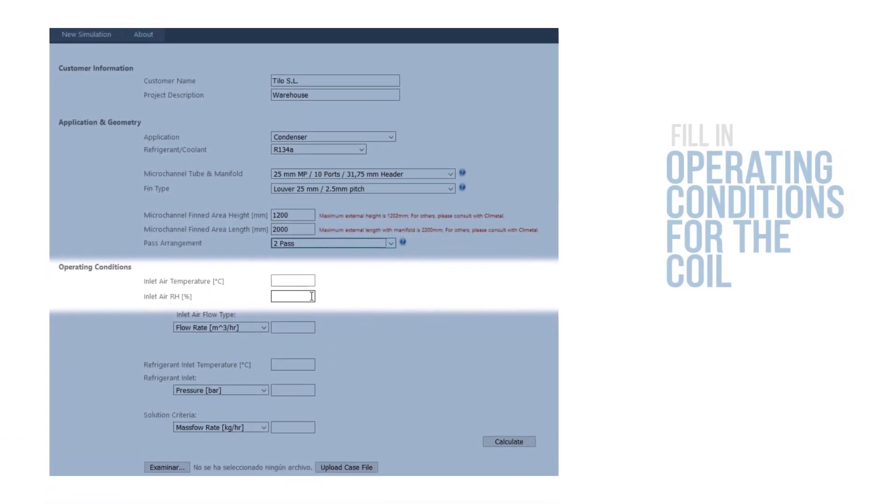
type("25")
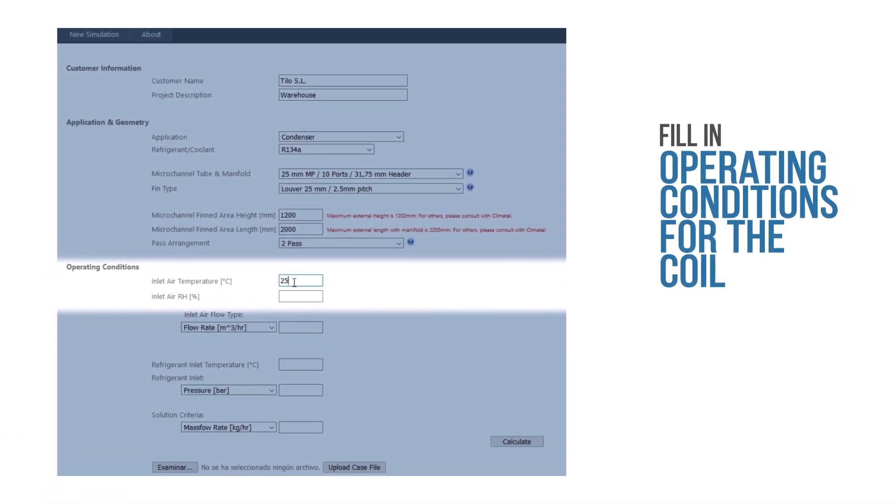
Start entering the 50% inlet air relative humidity
left_click(295, 297)
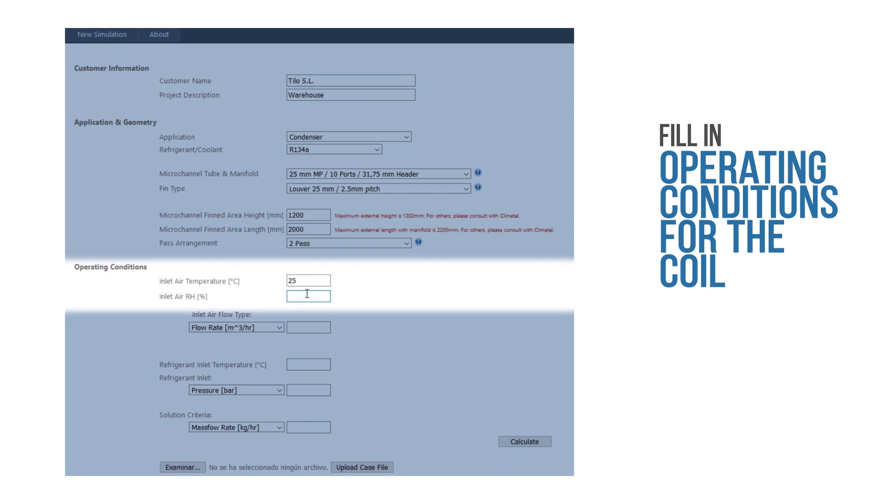
type("50")
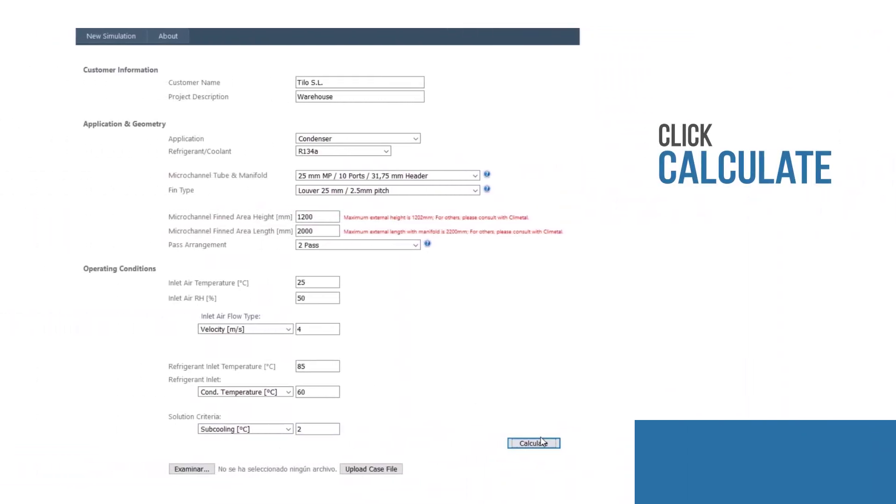
Calculate the simulation to get the report with 256,3 kW heat load
left_click(537, 443)
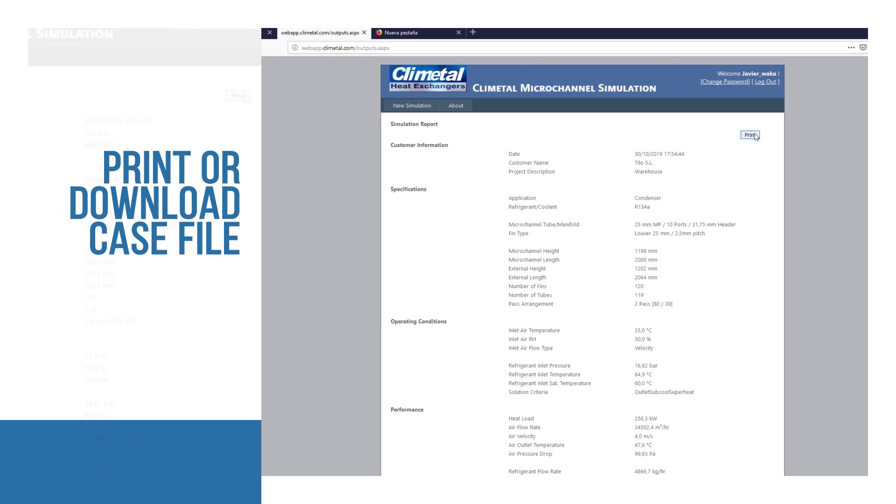
Bring up printing for the simulation report, then cancel the print dialog
left_click(750, 135)
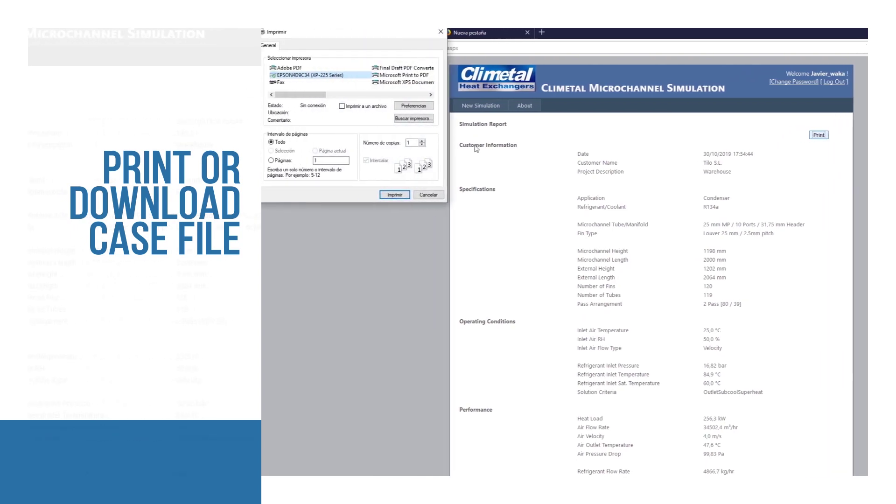
left_click(431, 195)
scroll(588, 198, "down", 3)
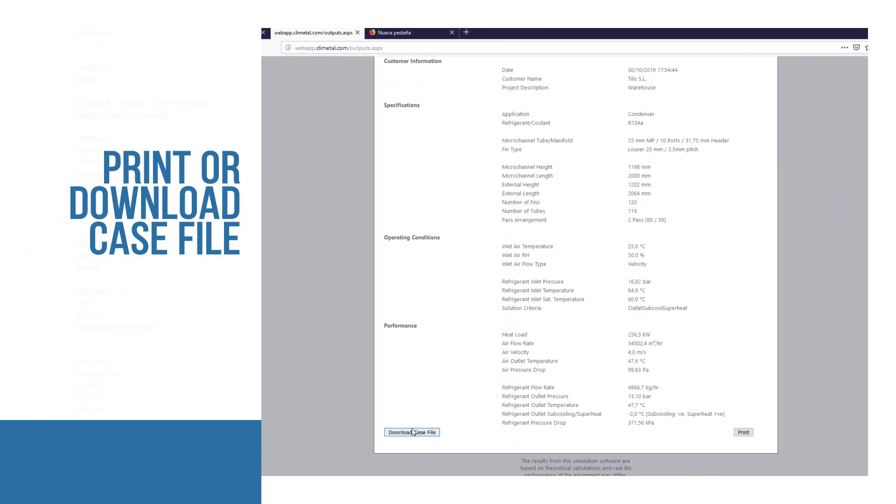